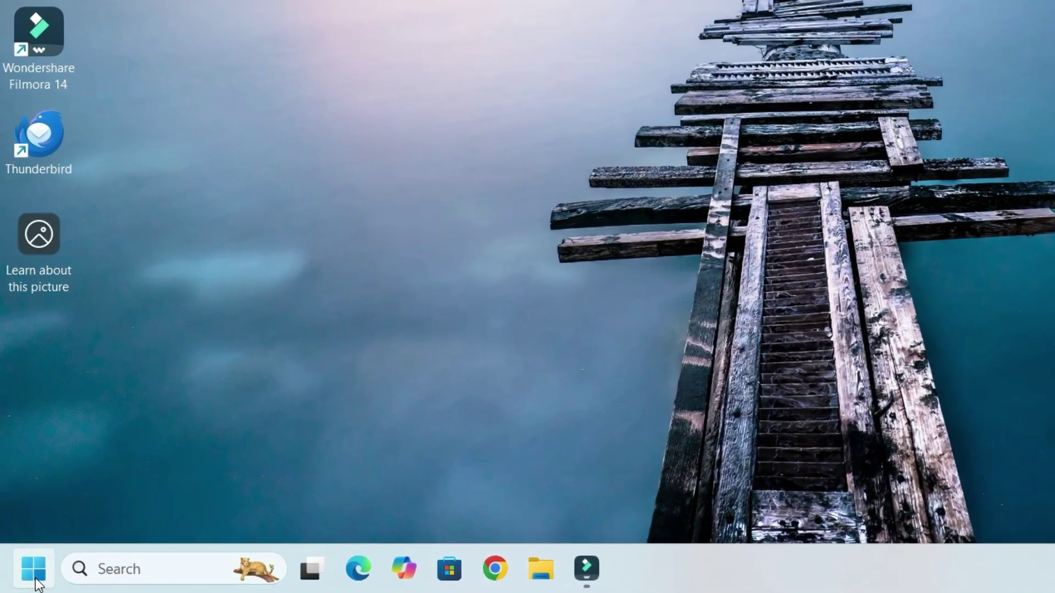
Launch Device Manager from the Start menu and expand the Keyboards category
click(22, 577)
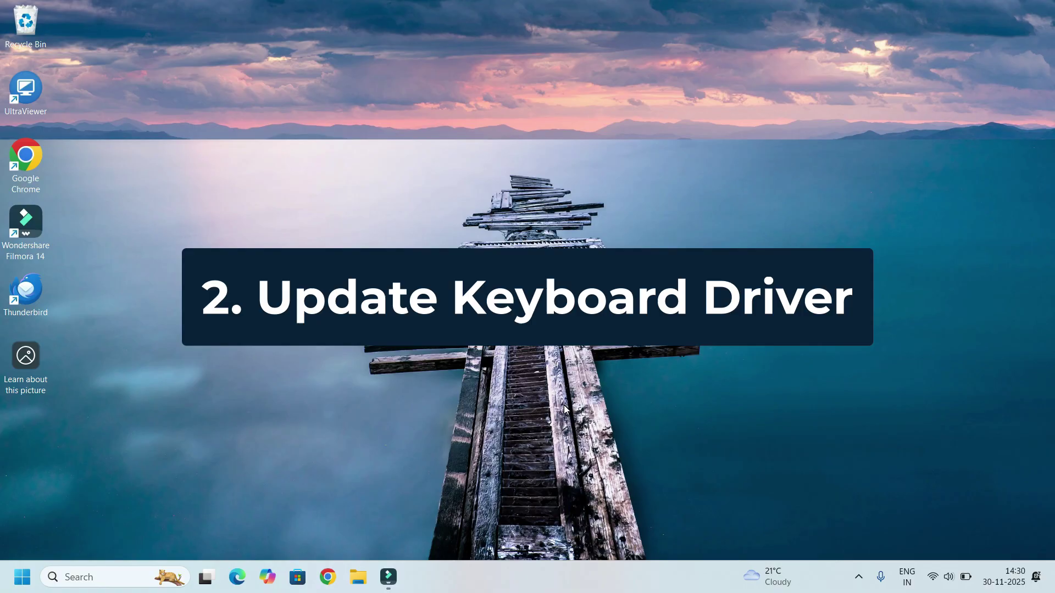
right_click(22, 577)
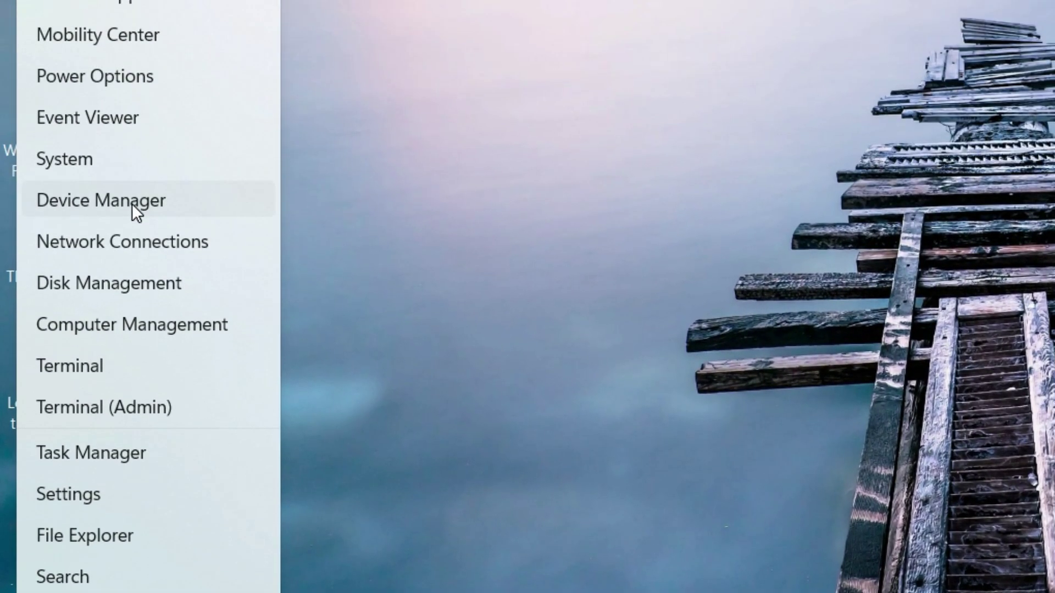
click(132, 203)
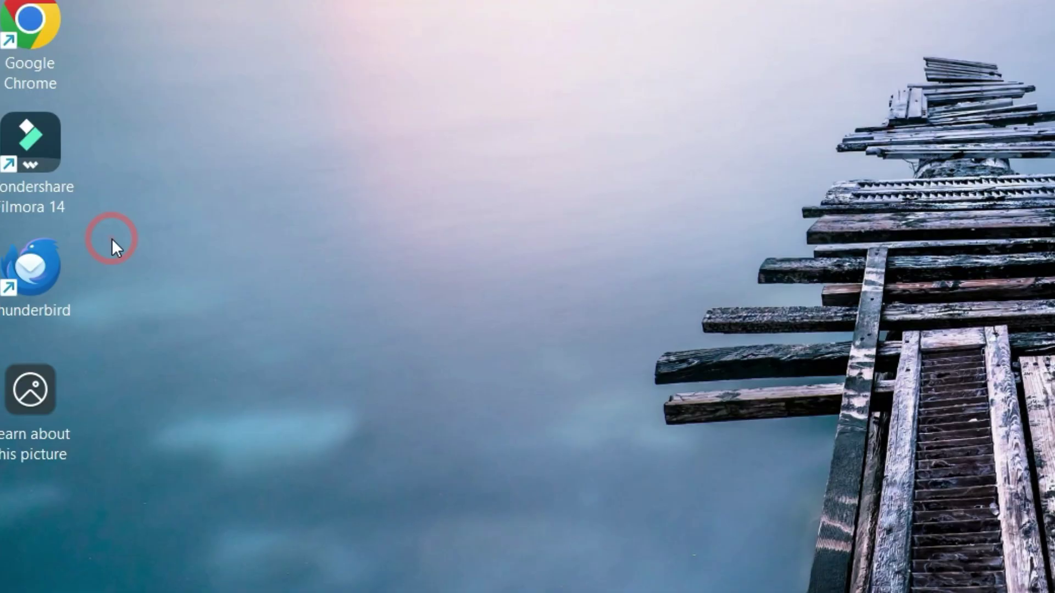
click(89, 376)
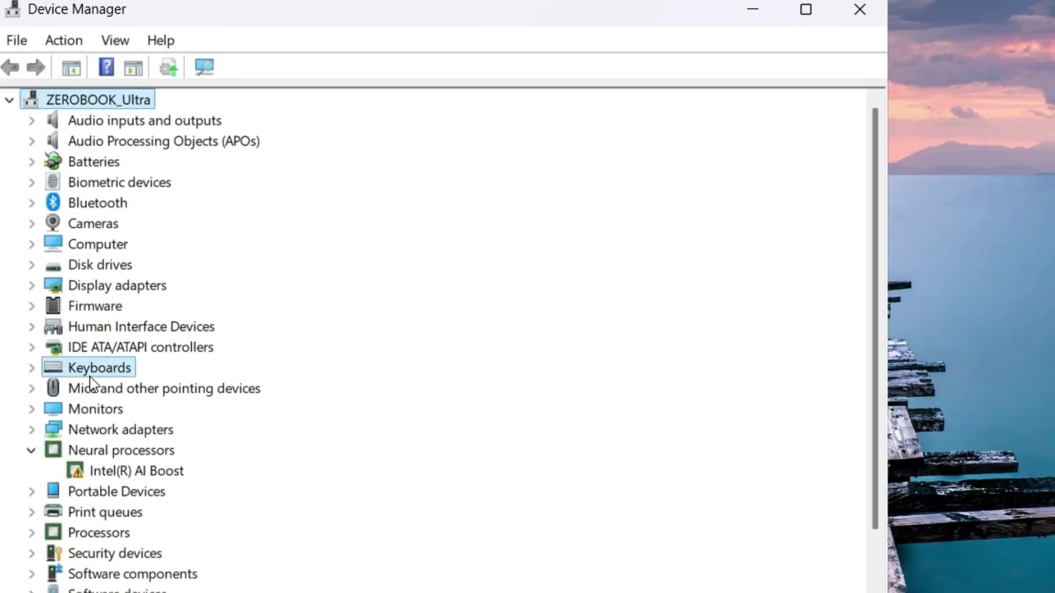
double_click(71, 375)
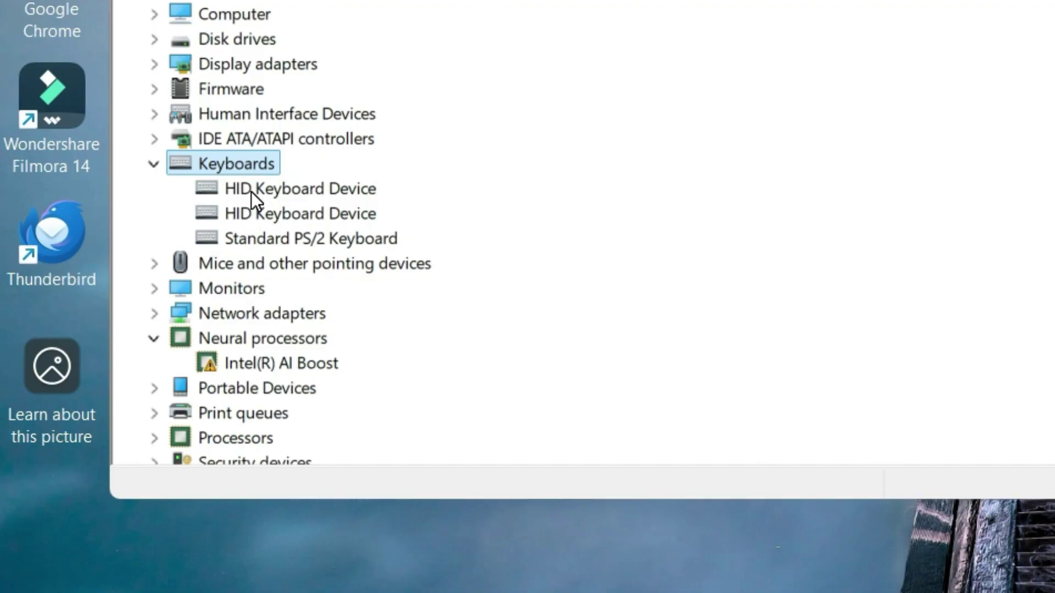
Rescan for hardware changes so the HID Keyboard Device reloads, then close Device Manager
right_click(251, 193)
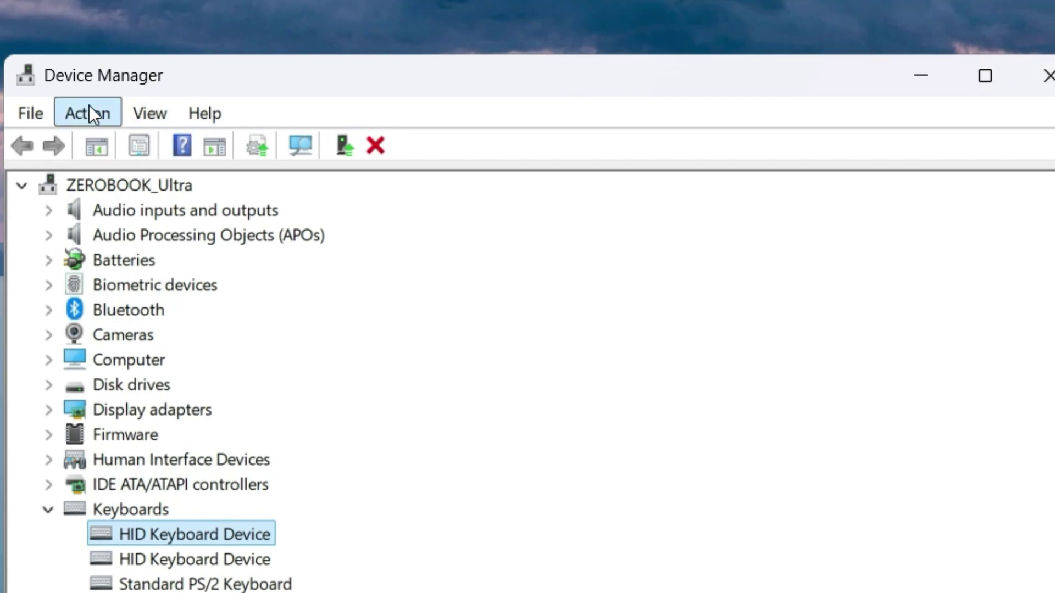
click(89, 105)
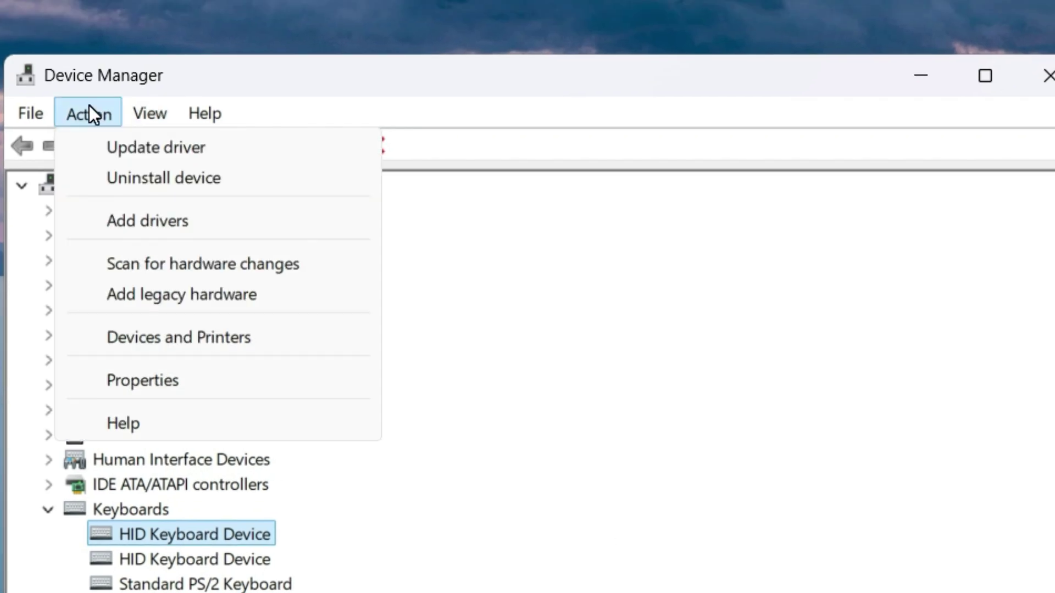
click(189, 275)
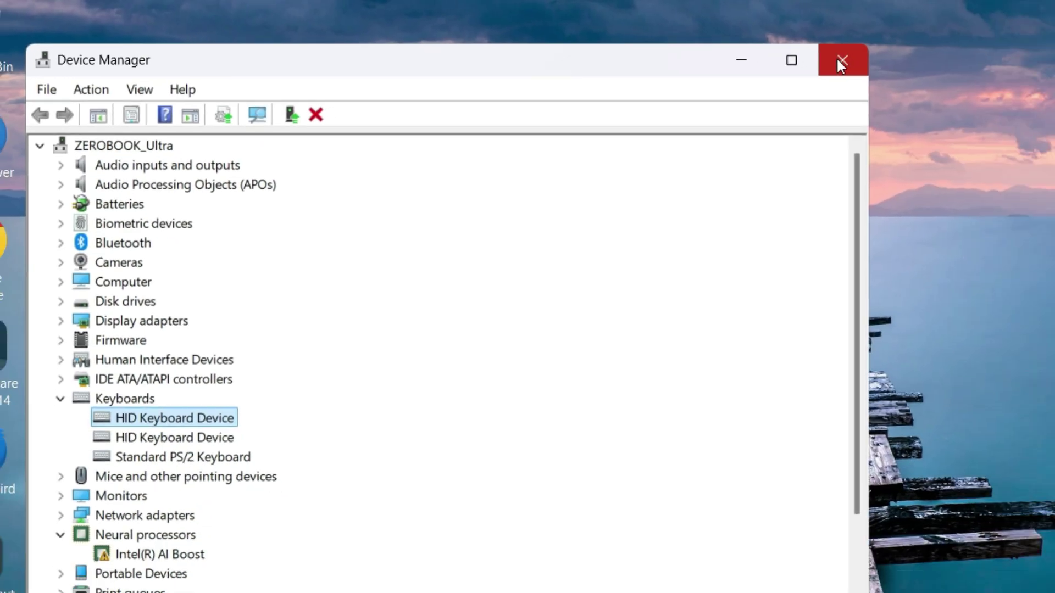
click(836, 57)
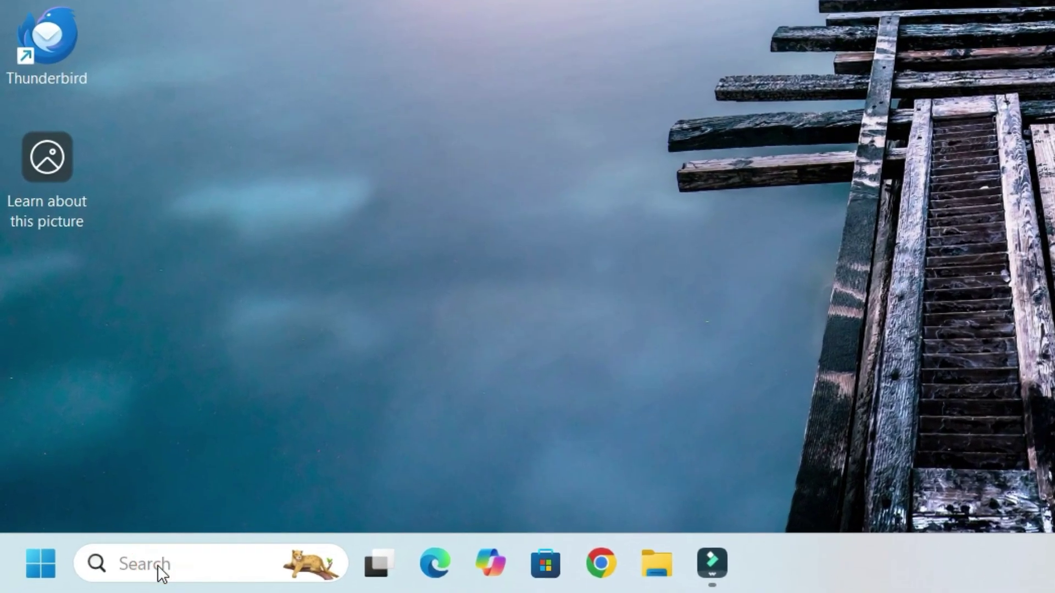
Launch the Services console through Run with services.msc
click(87, 578)
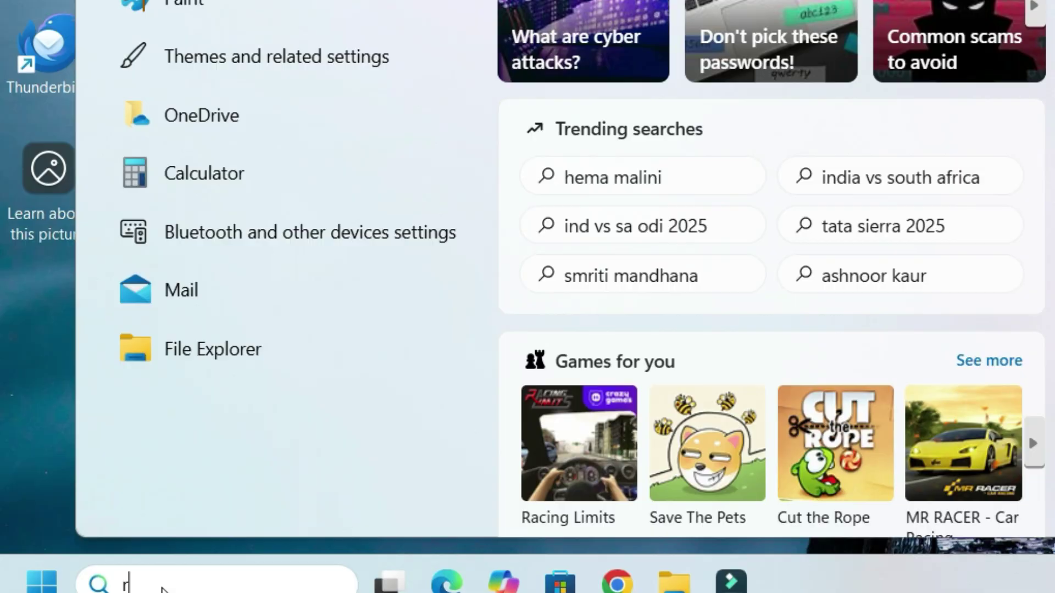
text(run)
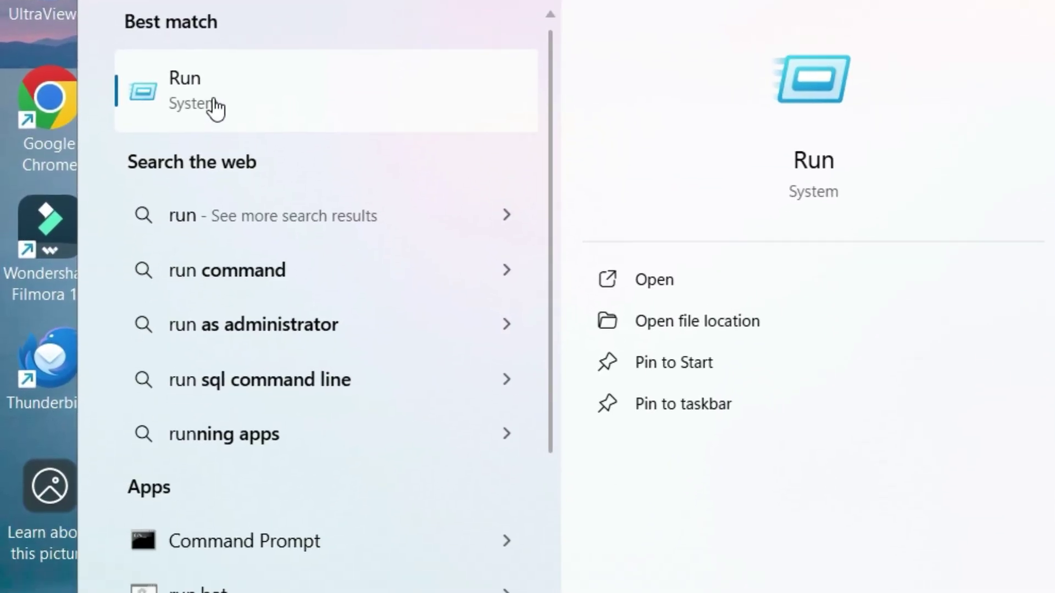
click(212, 205)
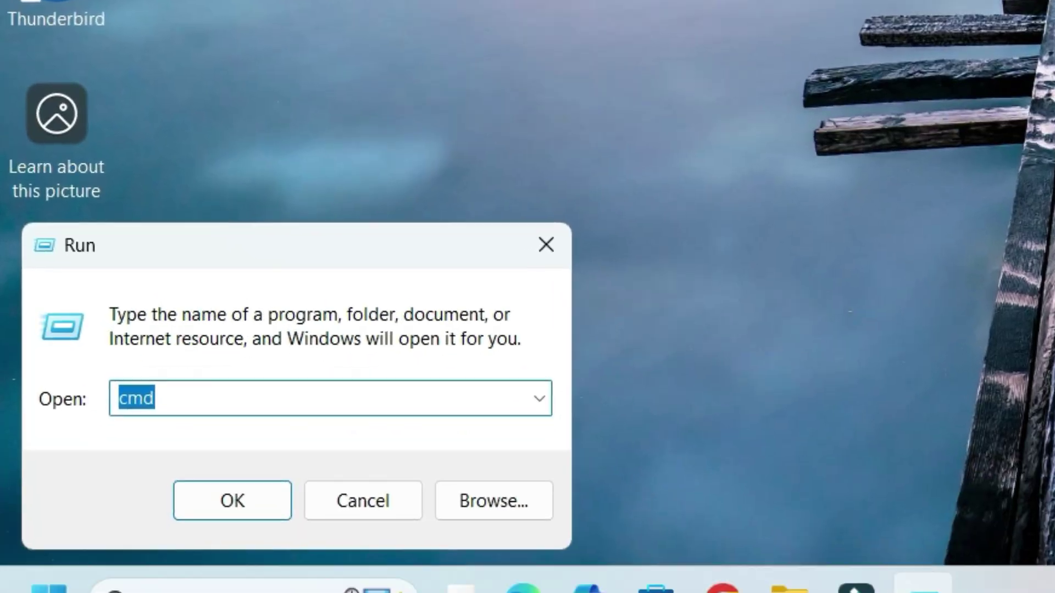
text(se)
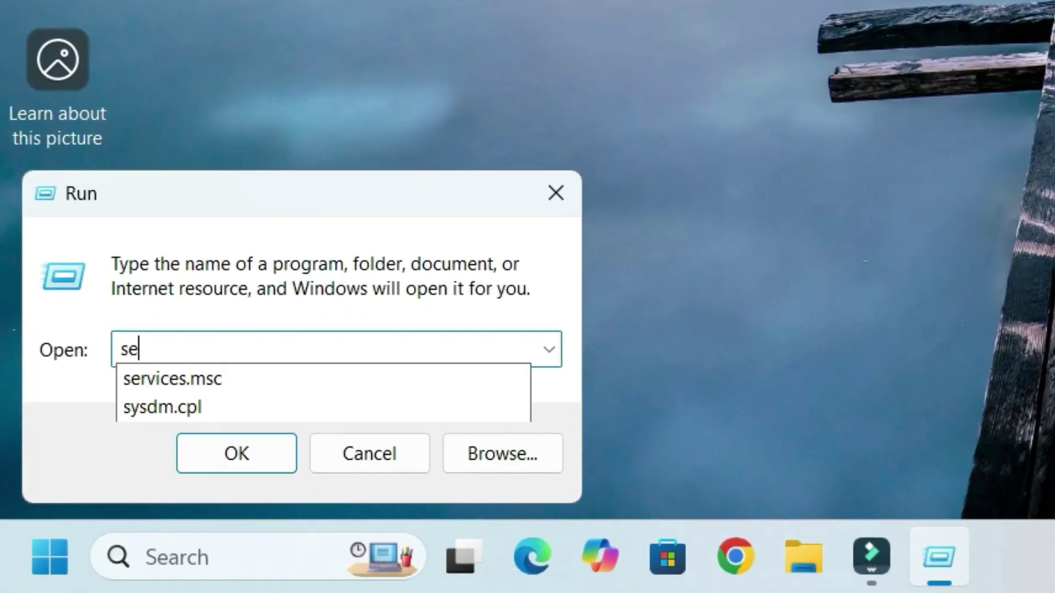
text(rvices.)
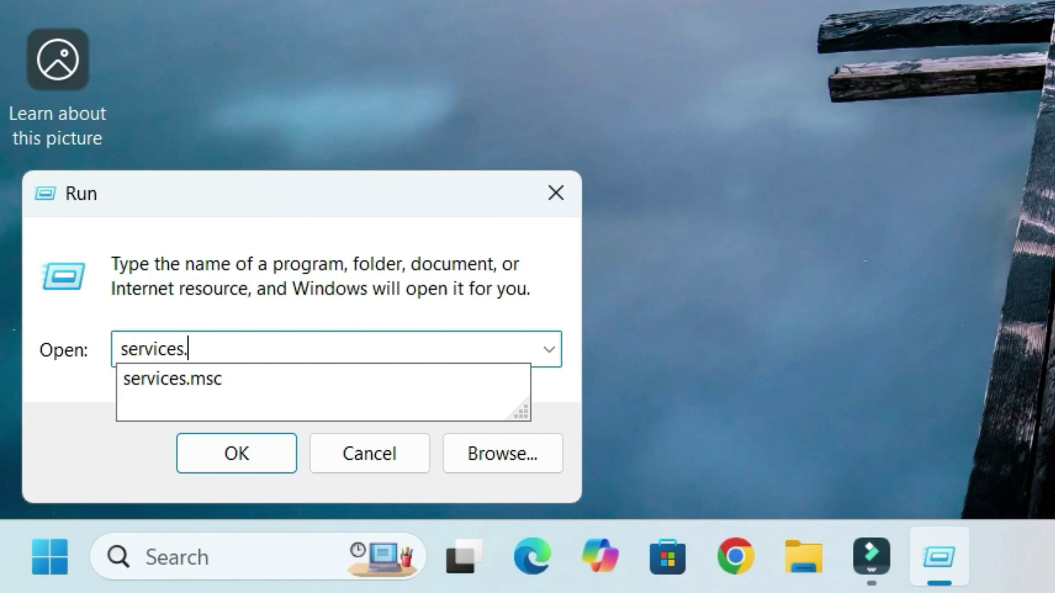
text(msc)
click(235, 461)
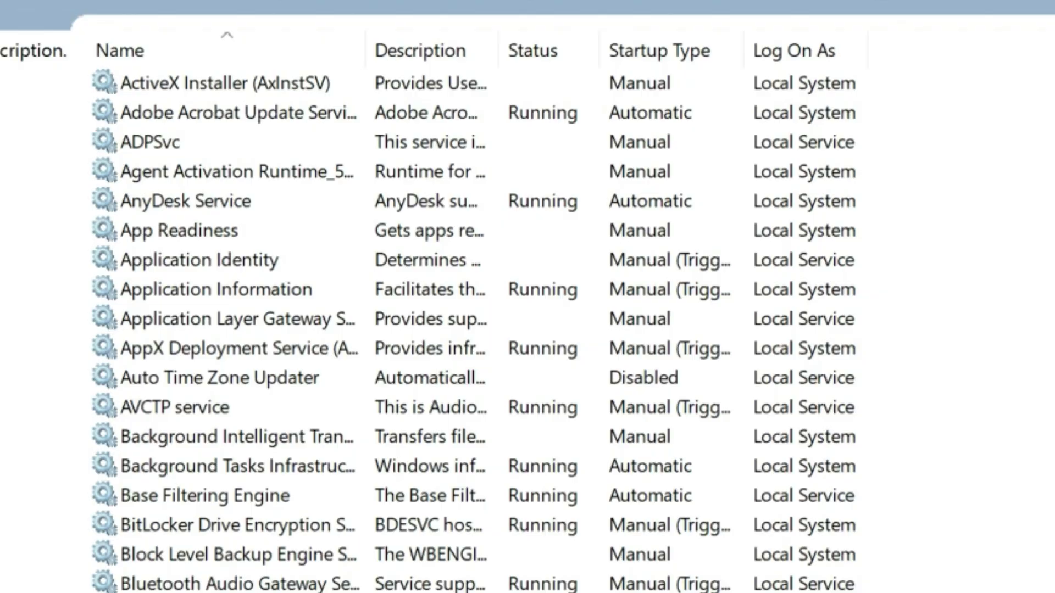
scroll(330, 330, down, 6)
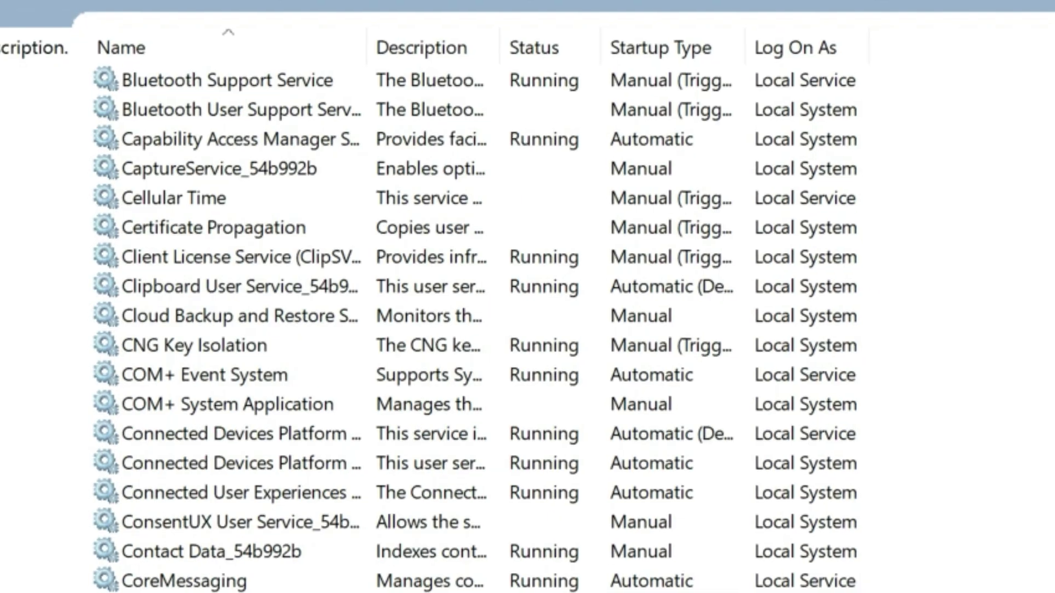
scroll(330, 330, down, 7)
scroll(330, 330, down, 10)
Set the Human Interface Device Service startup type to Automatic and apply it
click(214, 520)
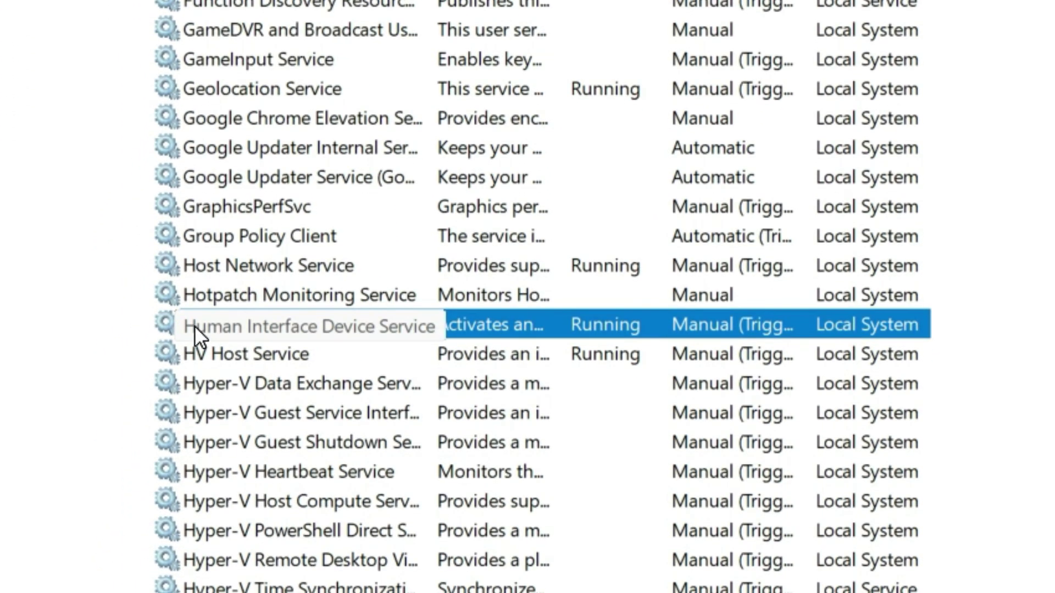
double_click(198, 338)
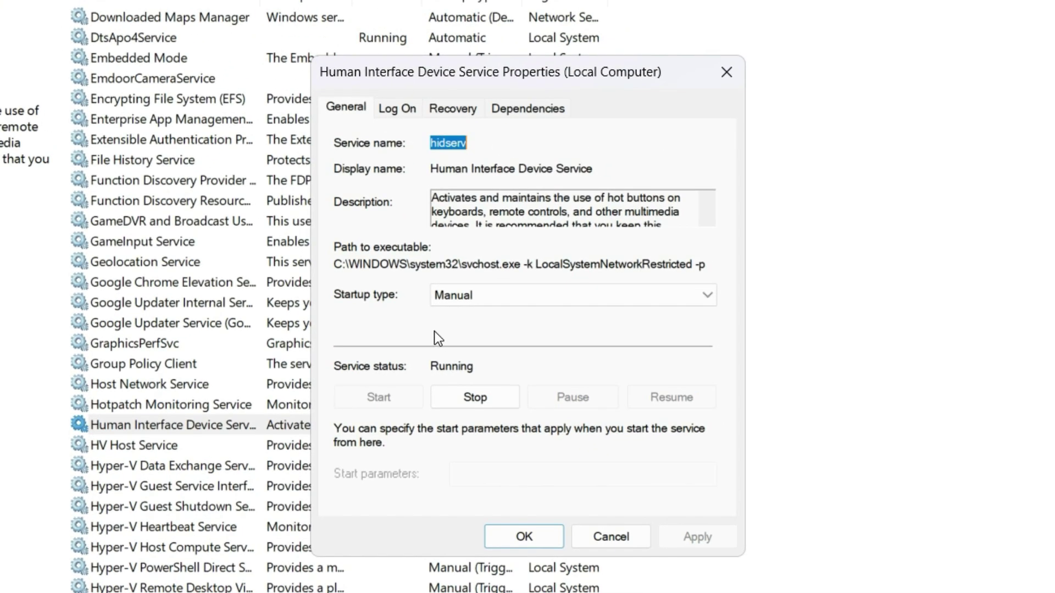
click(457, 296)
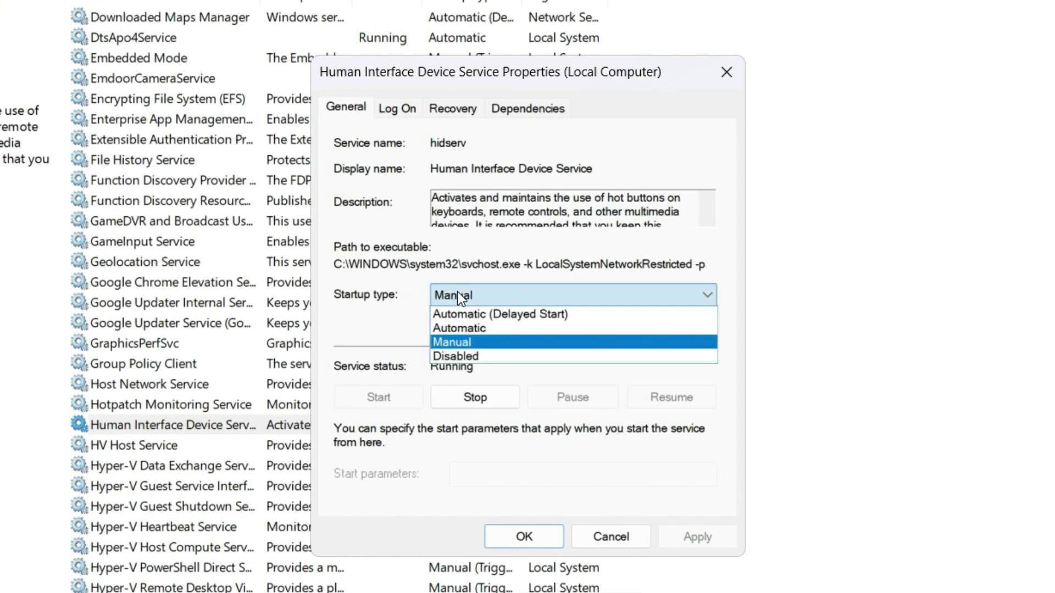
click(474, 329)
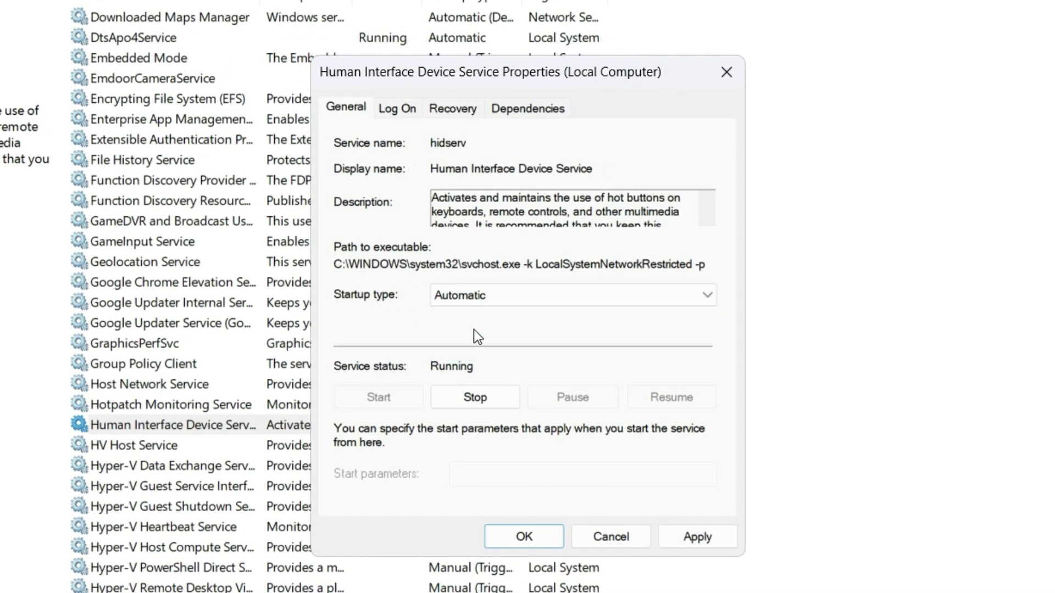
click(696, 536)
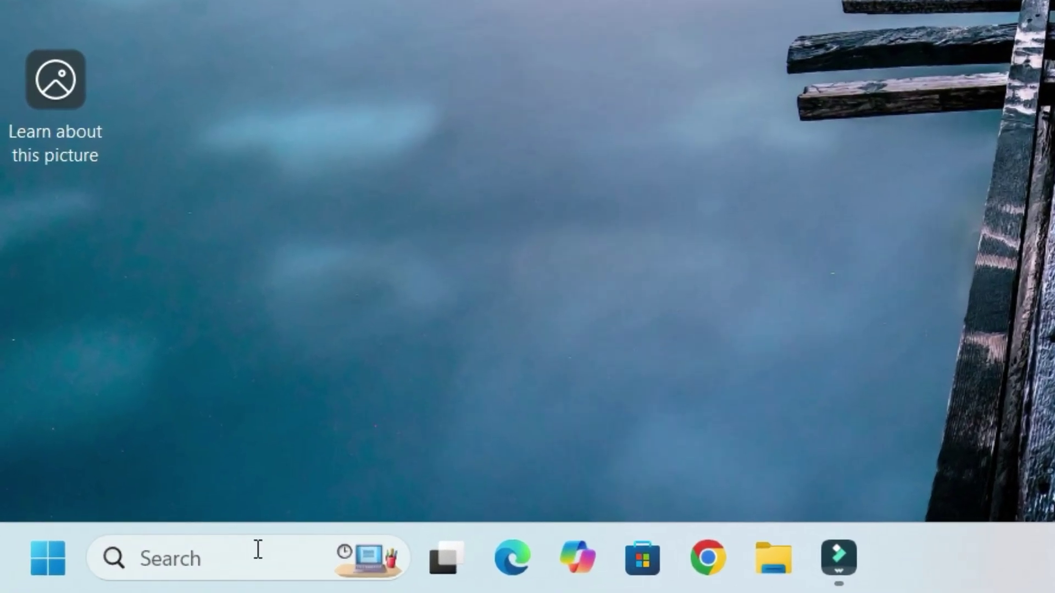
Go to the Accessibility > Keyboard page in Settings
click(120, 574)
text(s)
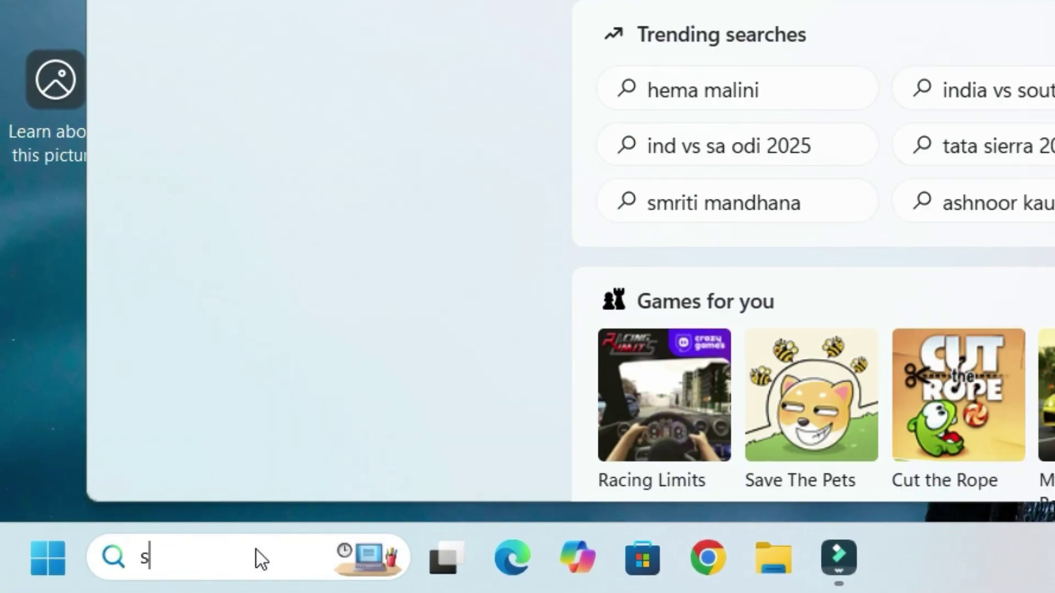
text(ettings)
click(360, 210)
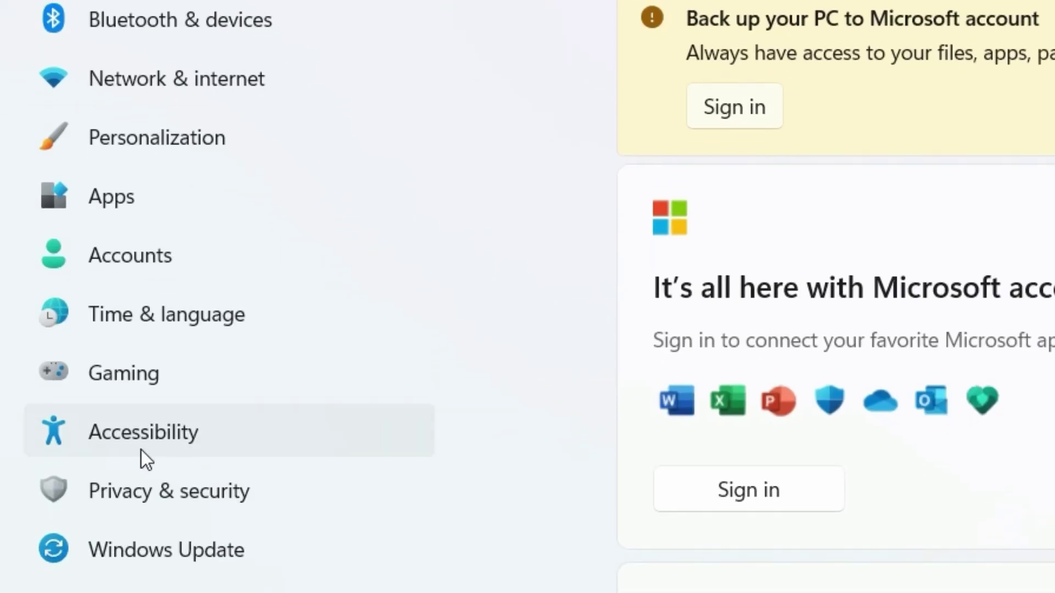
click(141, 451)
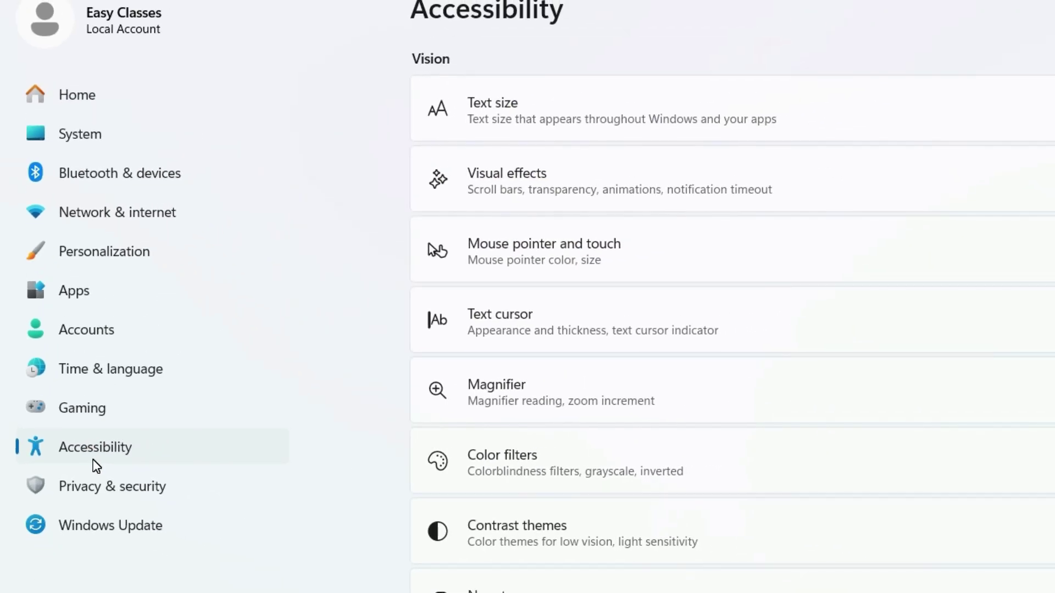
scroll(519, 493, down, 1)
scroll(519, 493, down, 3)
scroll(518, 494, down, 3)
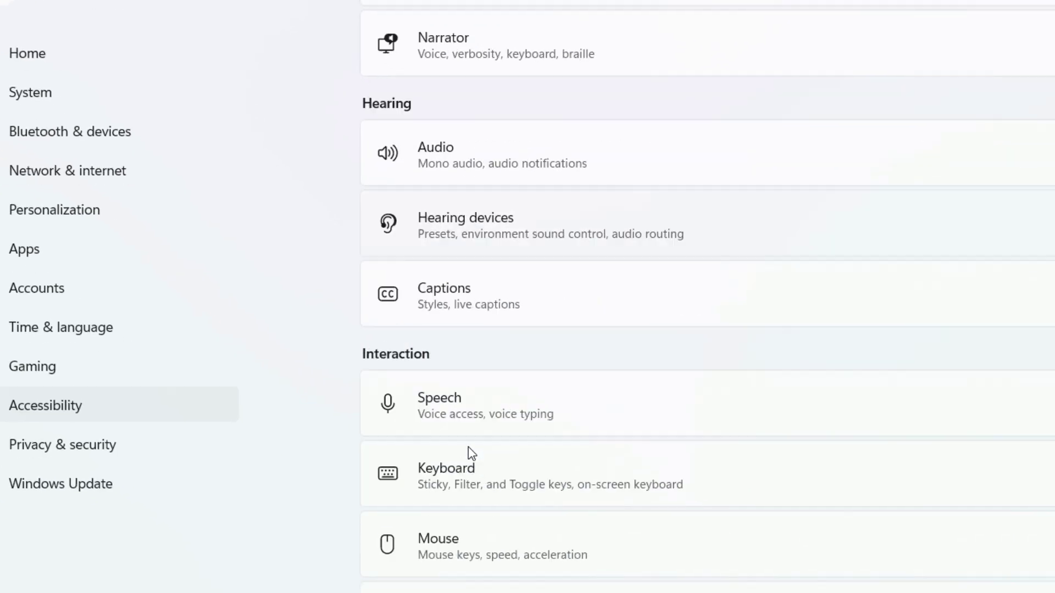
click(271, 343)
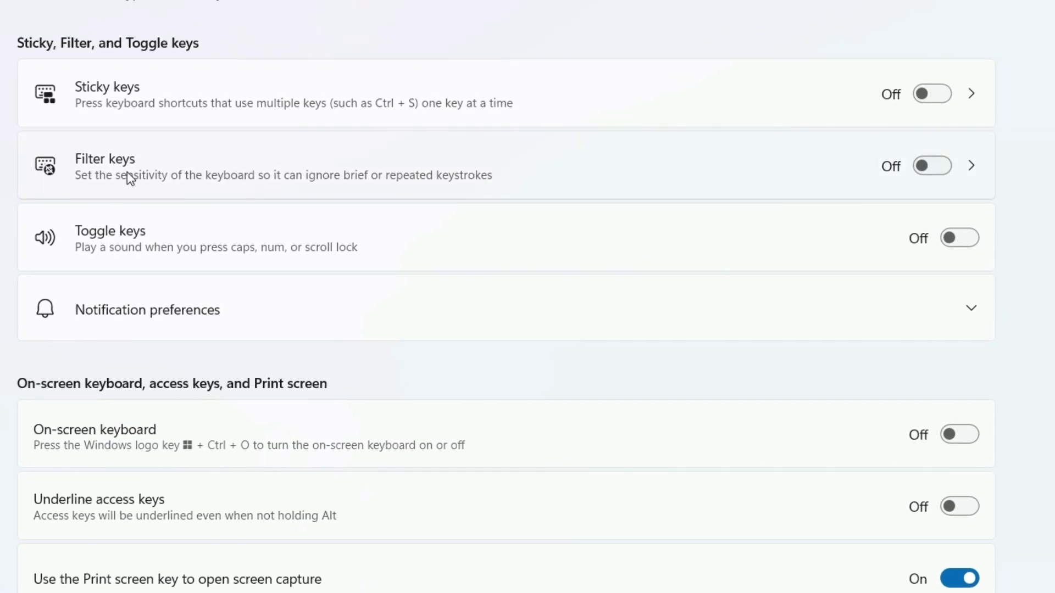
Toggle Filter keys on then back off, and close Settings
click(935, 174)
click(935, 174)
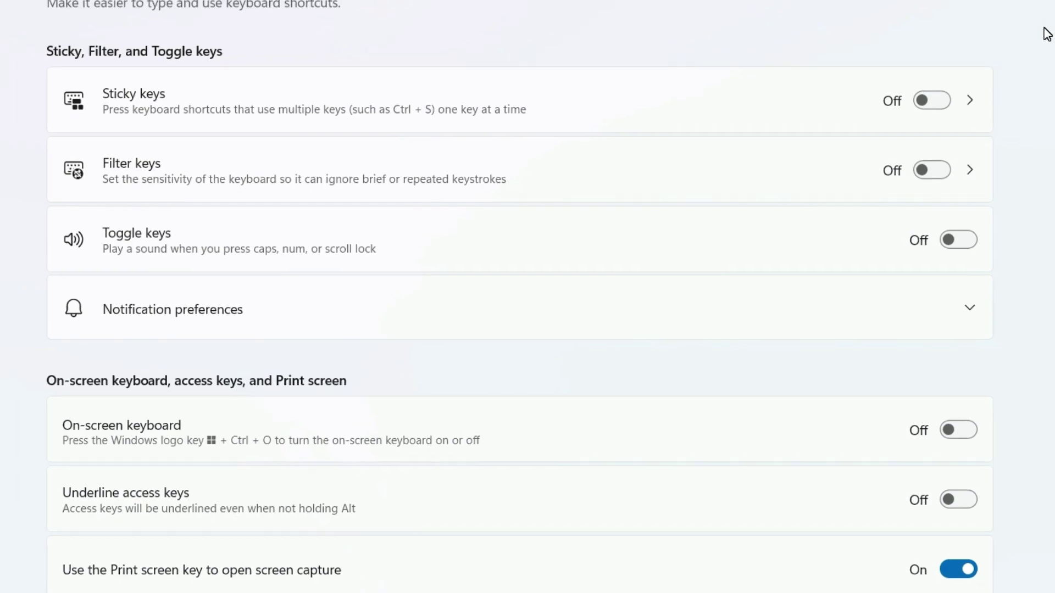
click(1036, 10)
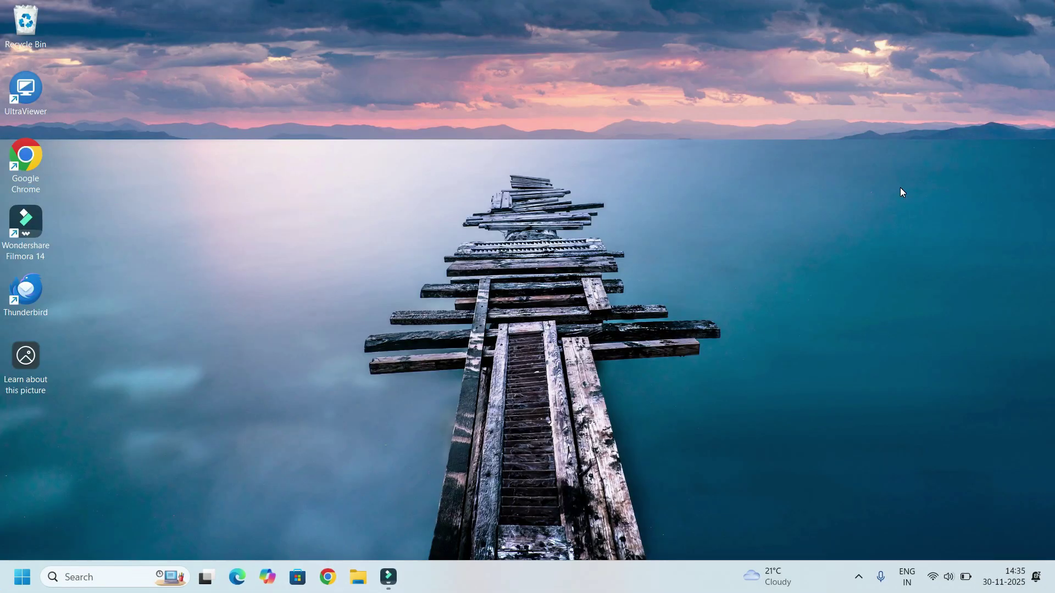